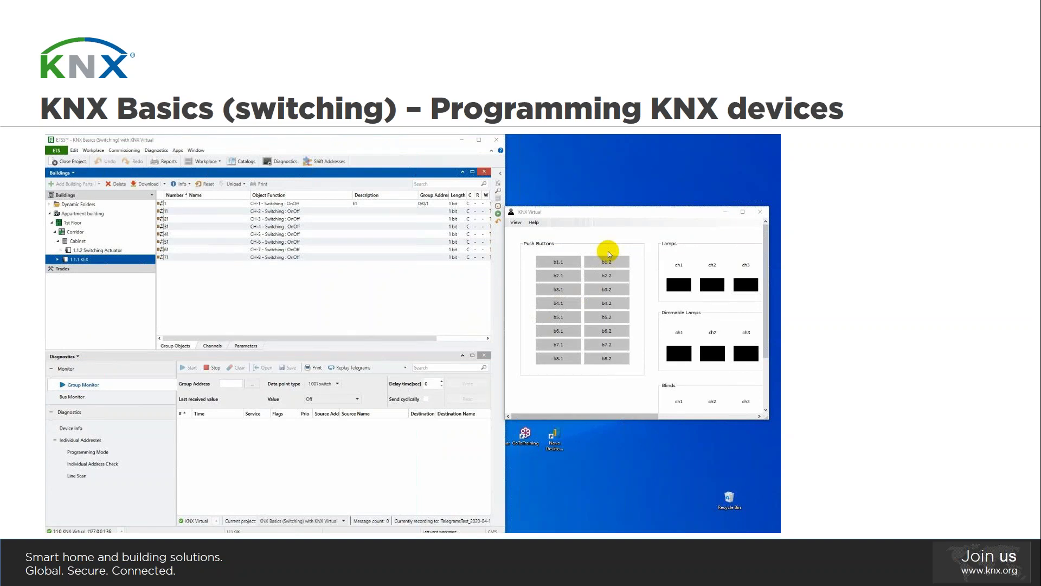
Step: Open KNX Virtual's list of simulator views
click(514, 223)
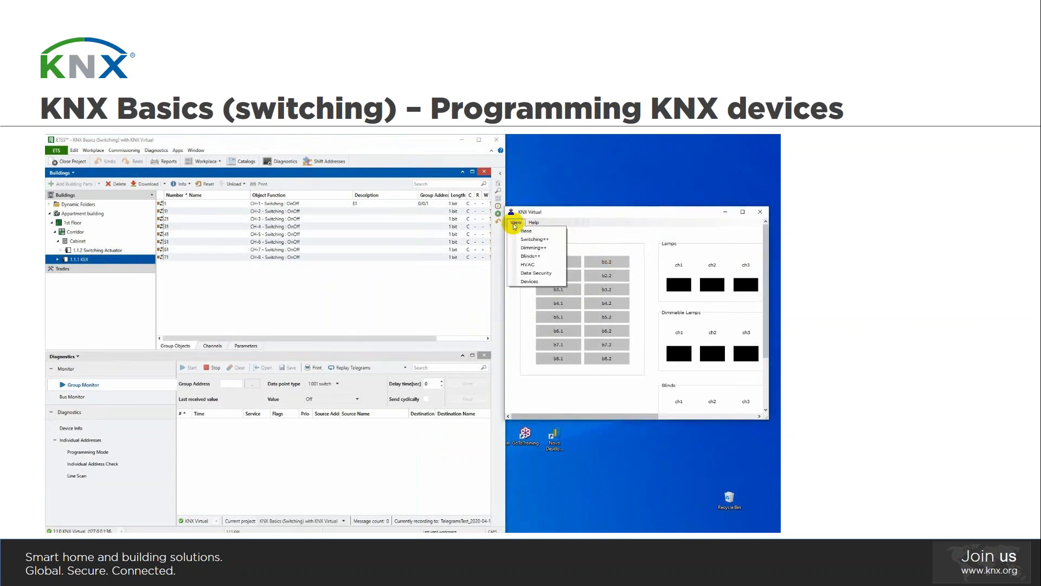
Step: Show the Devices view, put PB-b02 in programming mode, and run a full download to 1.1.1
click(530, 282)
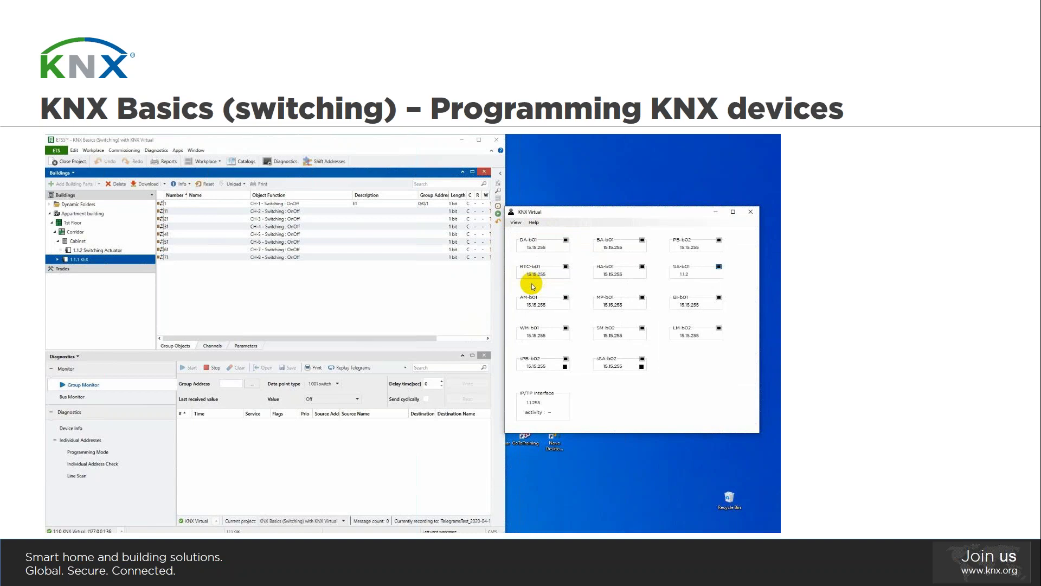
click(719, 240)
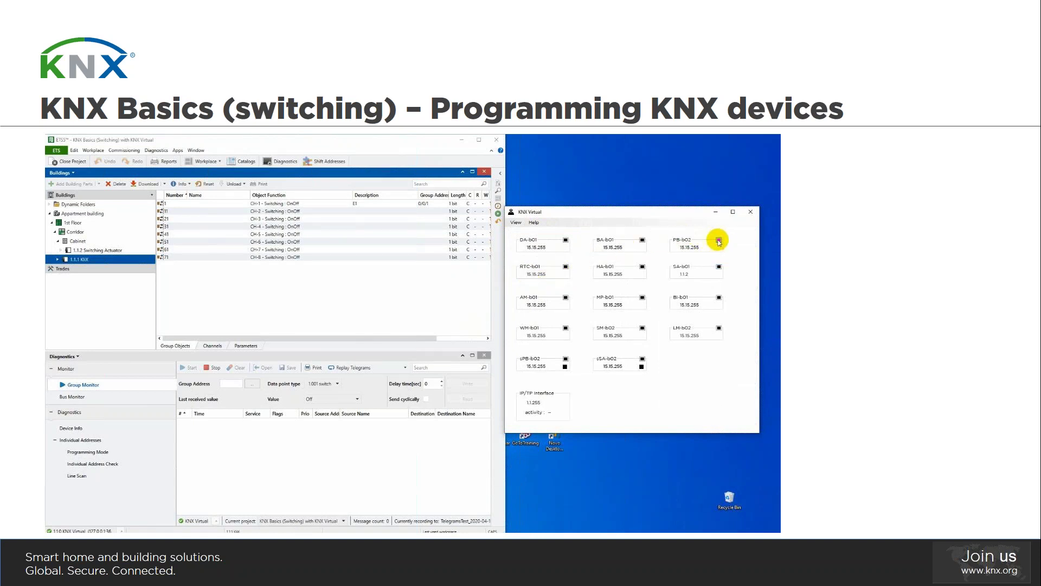
click(131, 261)
right_click(132, 263)
mouse_move(173, 267)
click(259, 269)
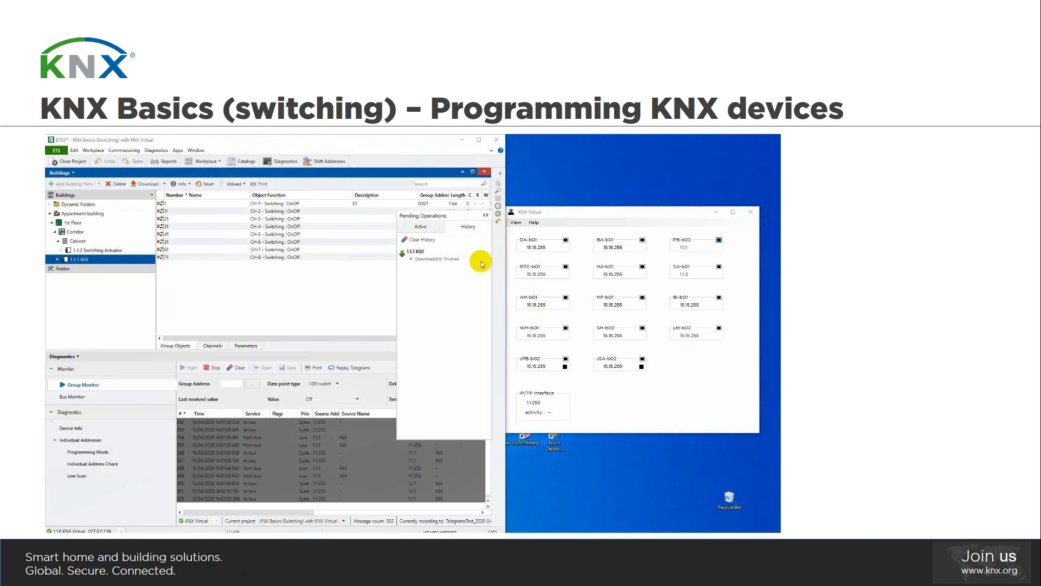
Step: Switch KNX Virtual to the Base view and turn lamp ch1 on, then off, with the first-row buttons
click(516, 223)
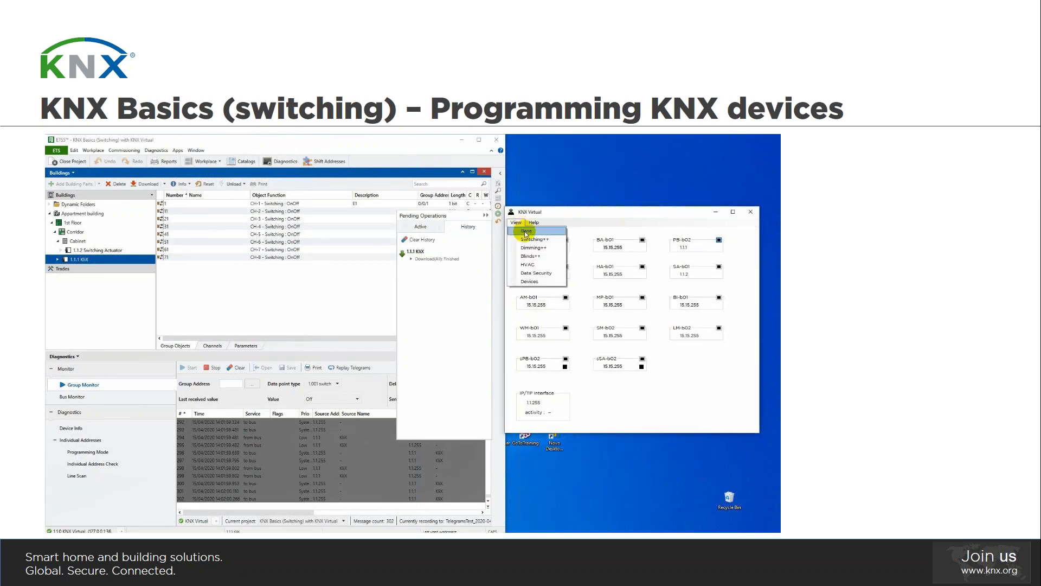
click(524, 230)
click(608, 263)
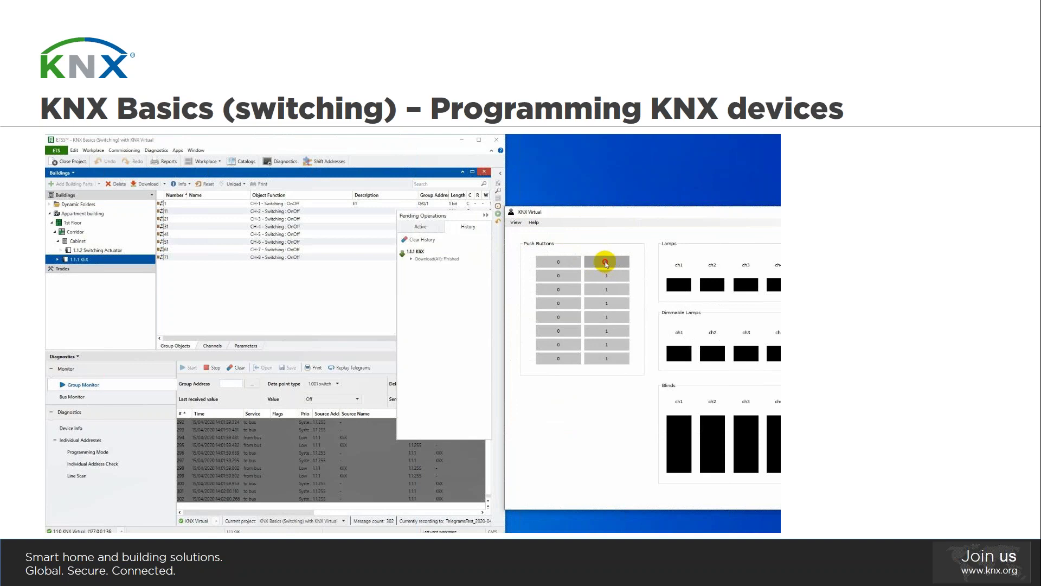
click(561, 263)
click(564, 264)
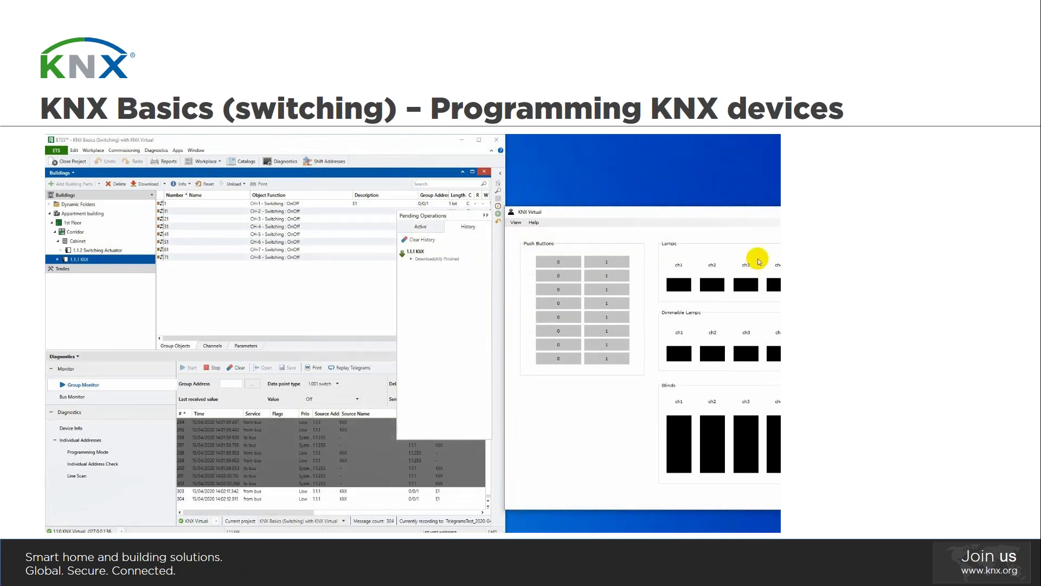
drag(302, 512, 411, 505)
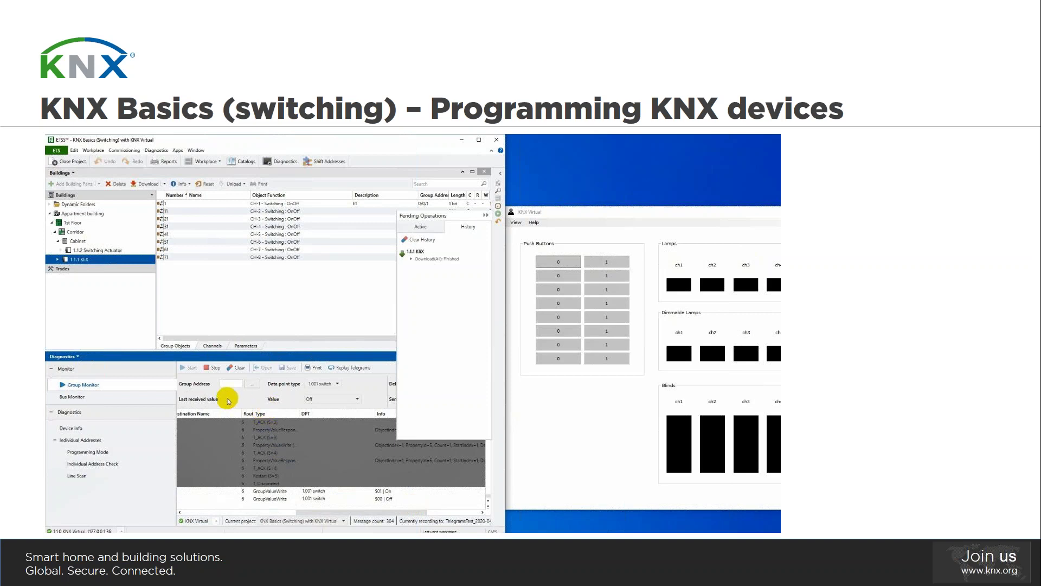
Step: Target group address 0/0/1 in the group monitor and write On to switch lamp ch1 on
click(253, 384)
click(333, 449)
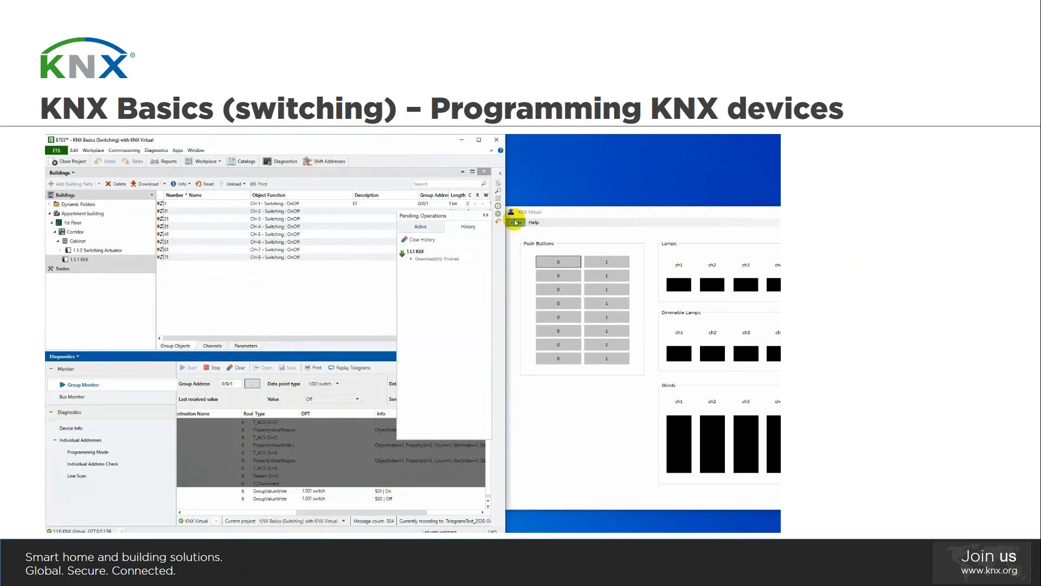
click(487, 215)
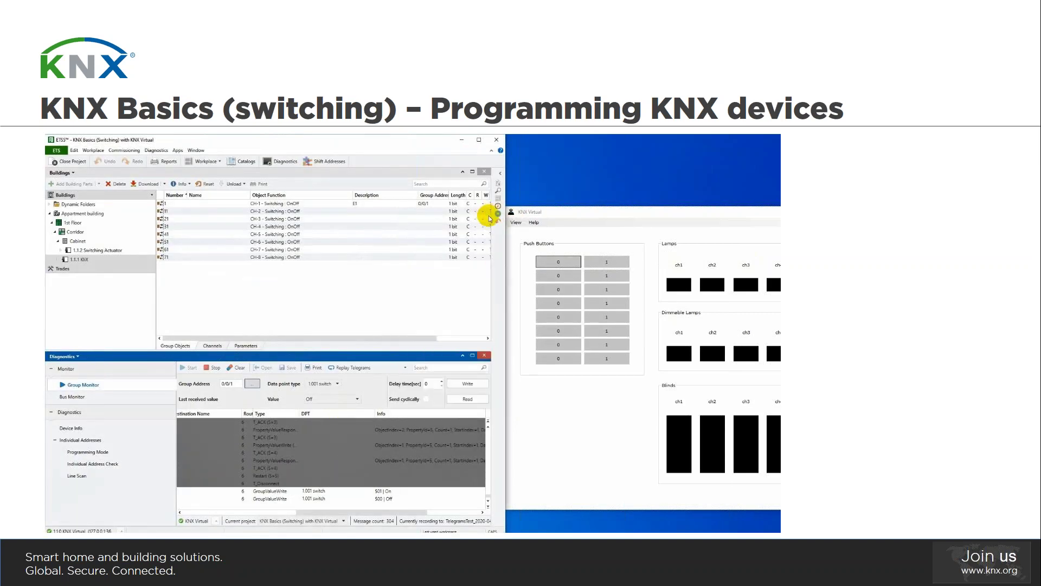
click(342, 399)
click(335, 418)
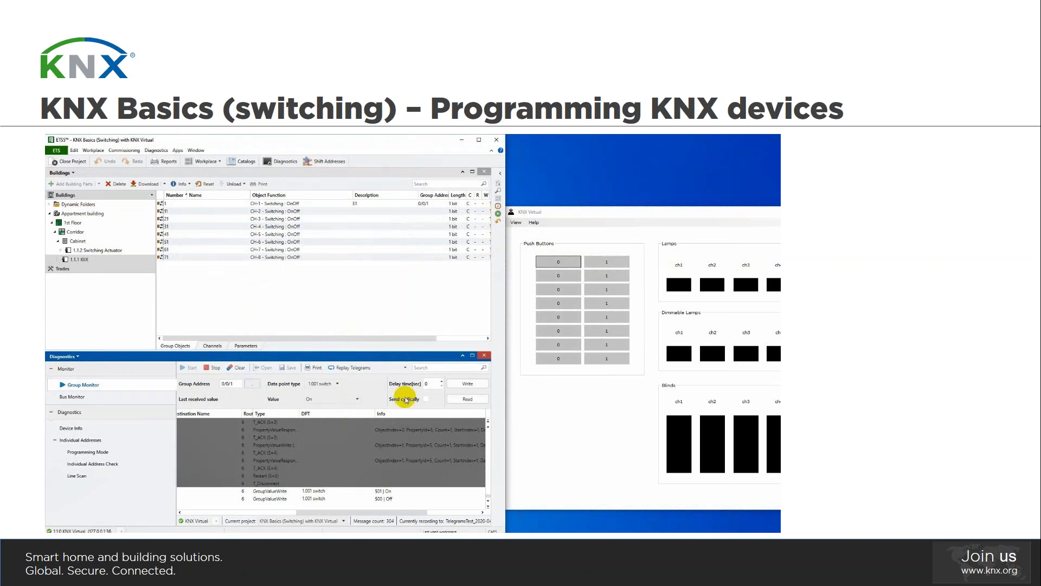
click(459, 385)
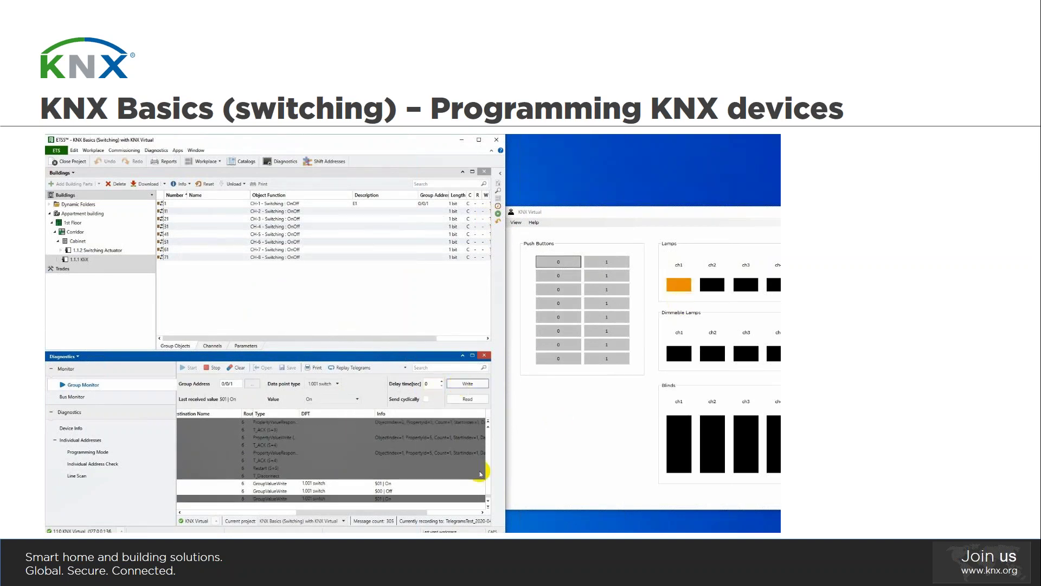
drag(379, 513, 413, 513)
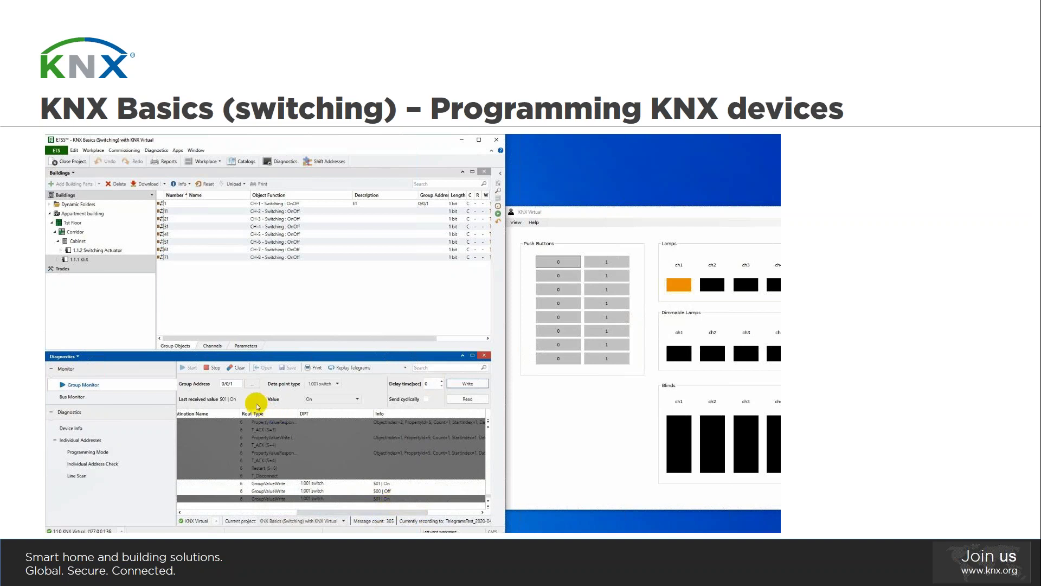
Step: Write Off to 0/0/1 to switch lamp ch1 back off
click(325, 399)
click(325, 410)
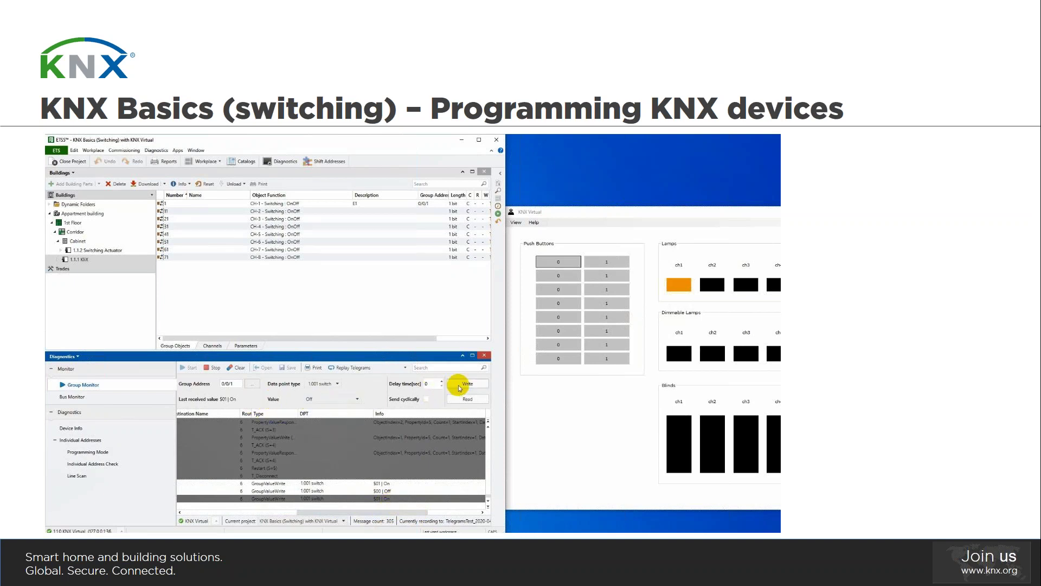
click(466, 383)
drag(390, 513, 462, 510)
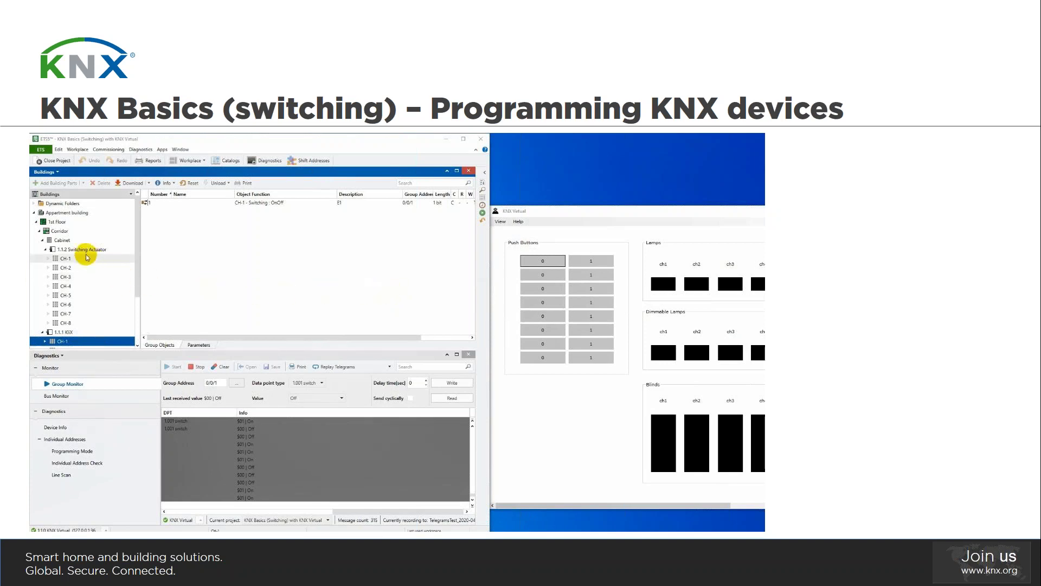
Step: Select CH-1 under device 1.1.1 in the Buildings tree to list its Switching OnOff object
click(74, 259)
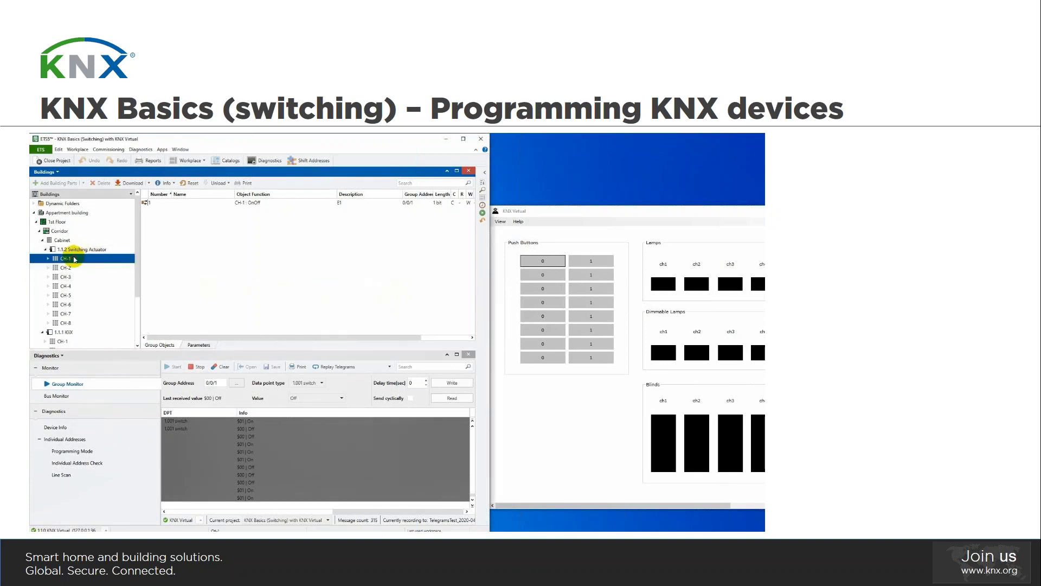
scroll(75, 304, down, 1)
scroll(75, 310, down, 1)
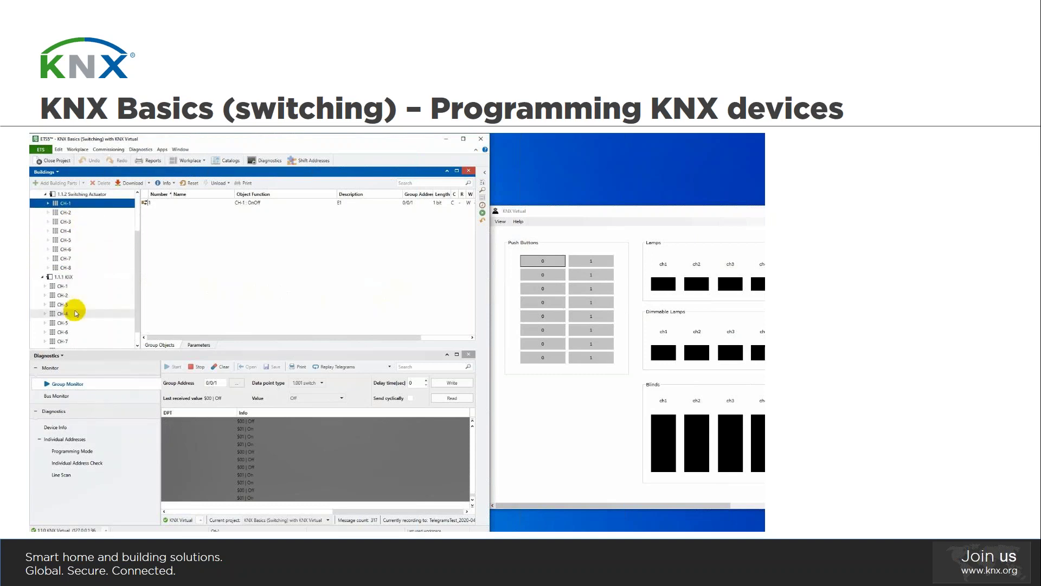
click(74, 288)
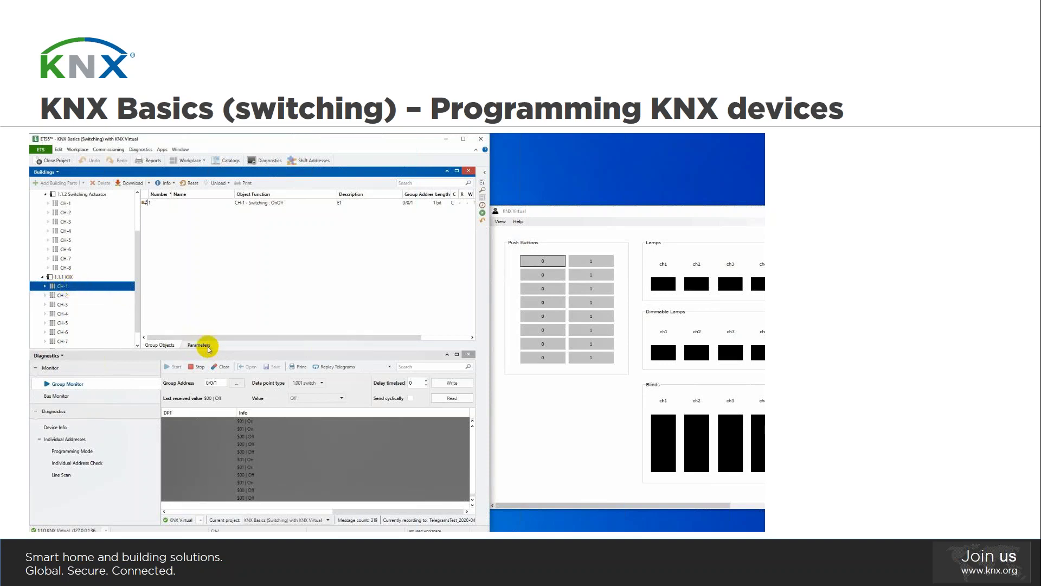
Step: Set CH-1's Function parameter to Switching - Feedback (black/red) and go back to its group objects
click(202, 344)
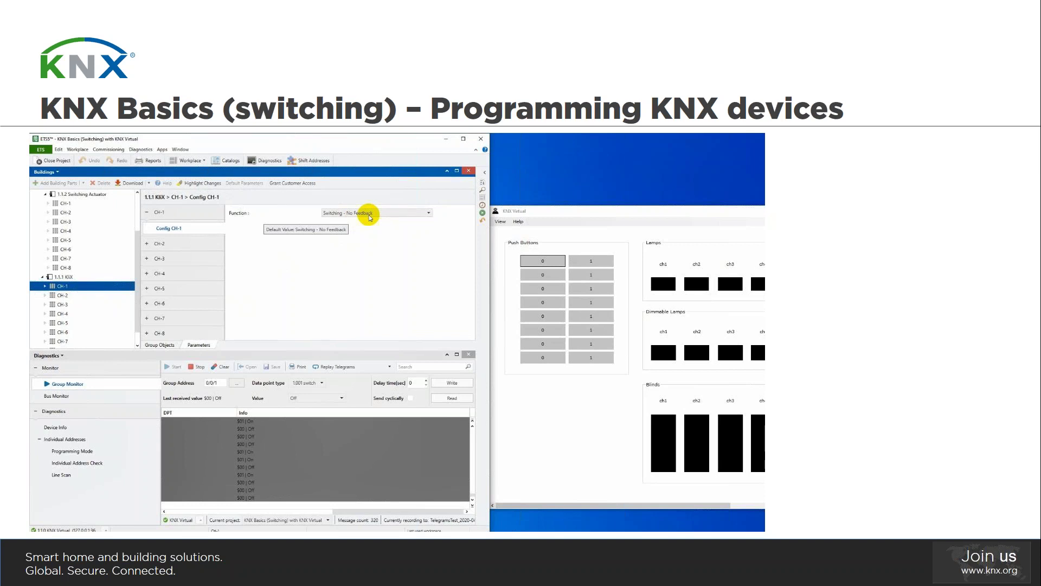
click(371, 214)
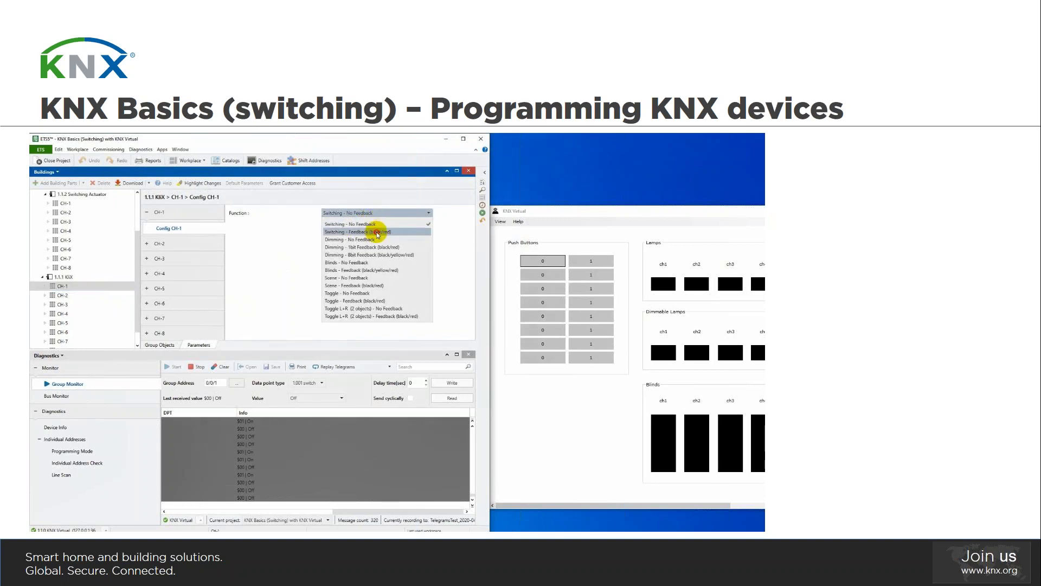
click(378, 232)
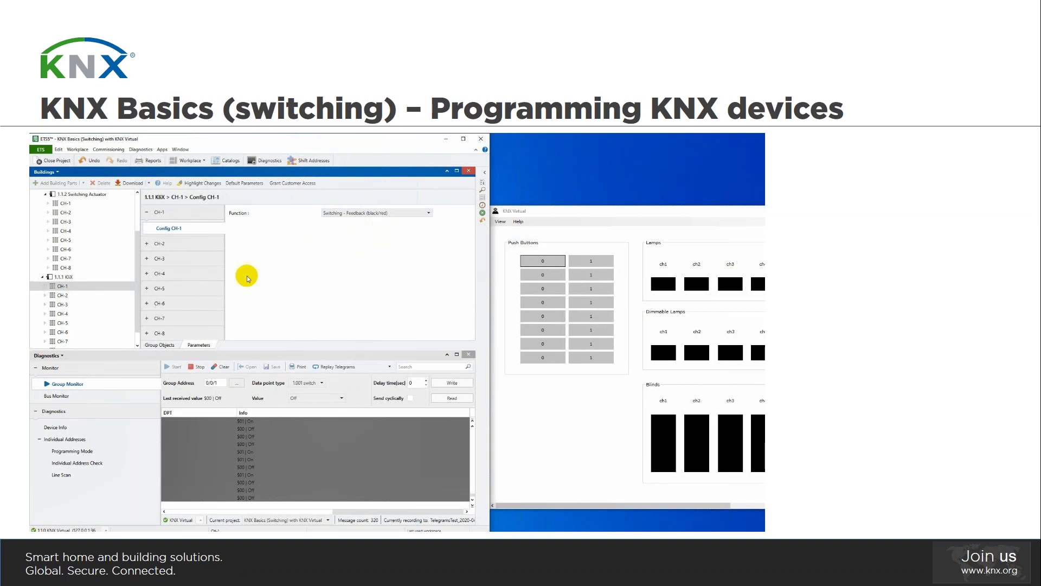
click(168, 347)
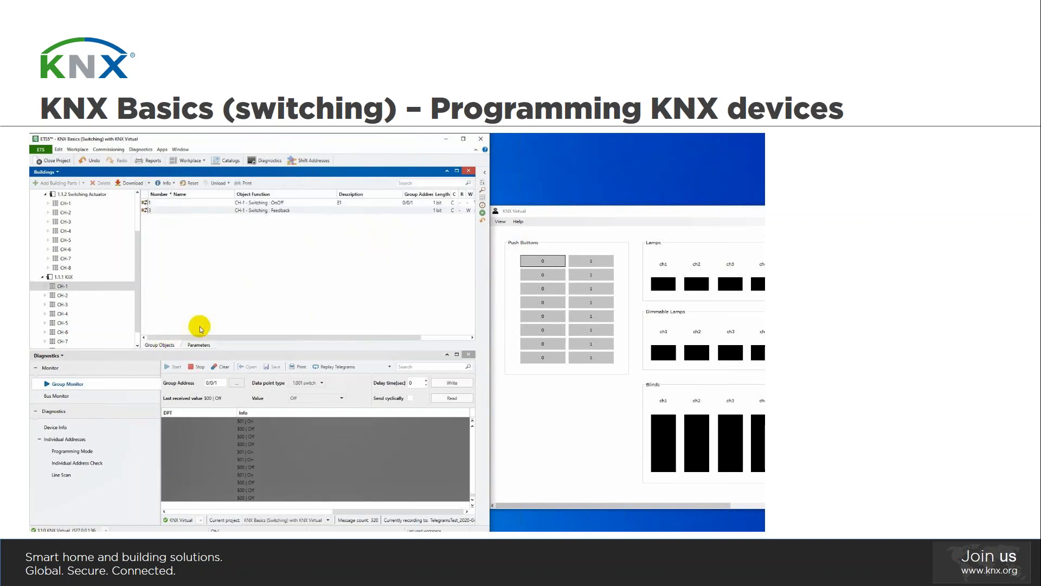